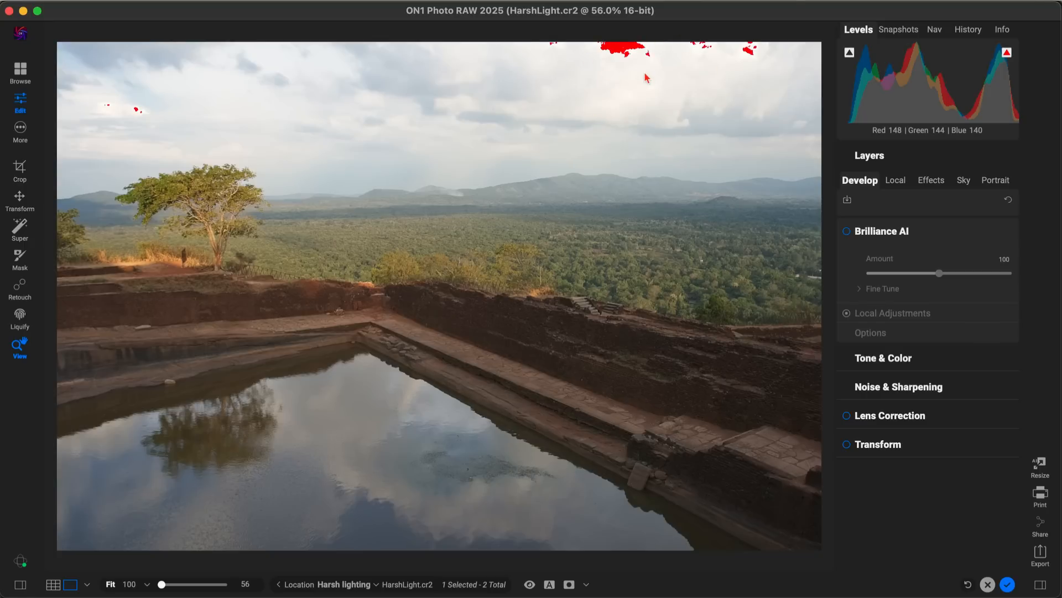
# Step: With the clipping overlay hidden, enable Brilliance AI and set its local Sky adjustment to 58
pyautogui.press('j')
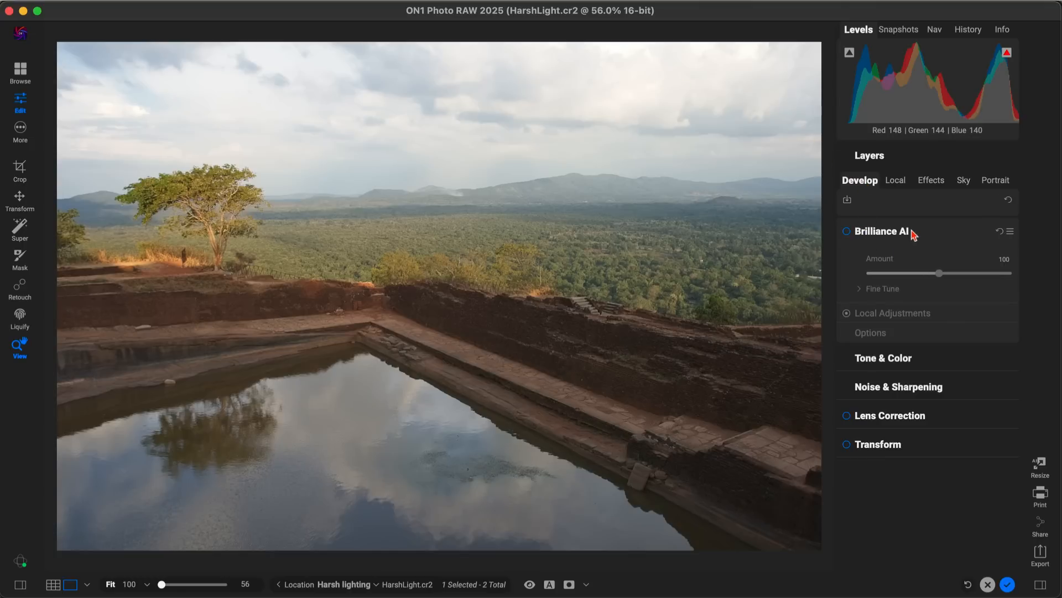
pyautogui.click(848, 232)
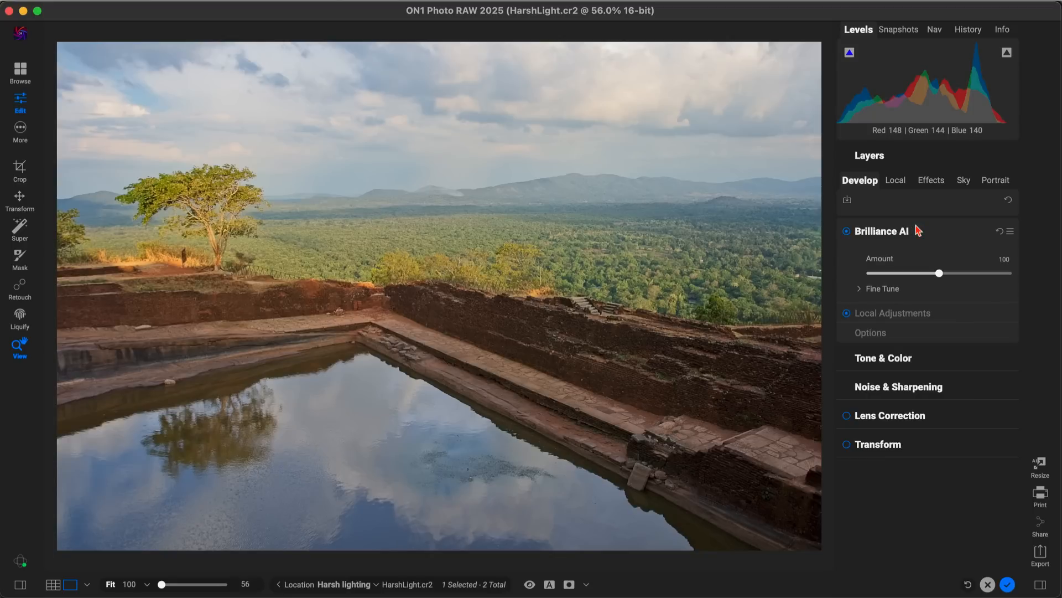
pyautogui.click(934, 314)
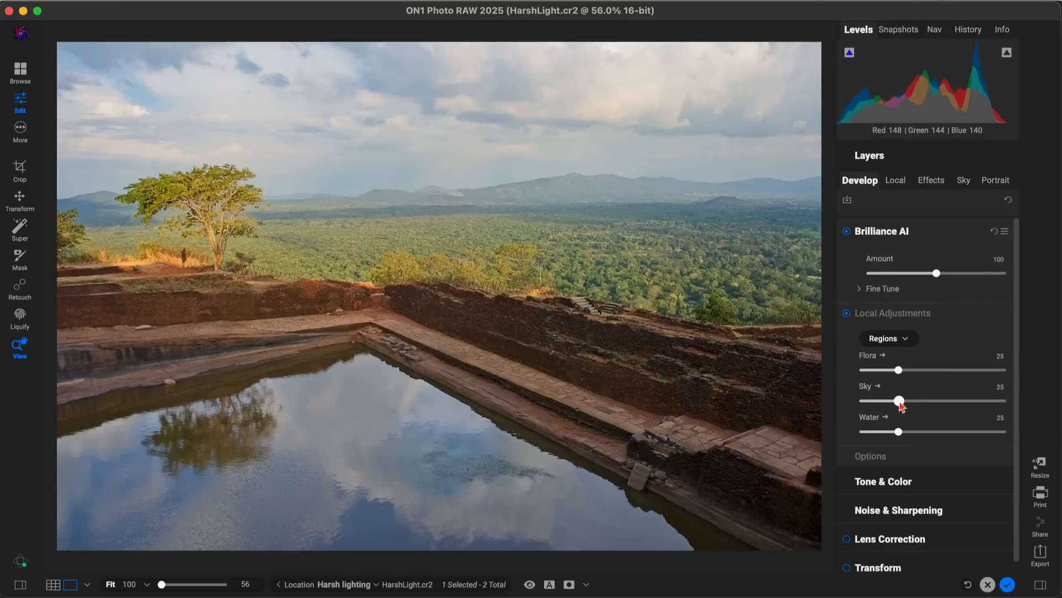
pyautogui.moveTo(899, 406); pyautogui.dragTo(946, 414)
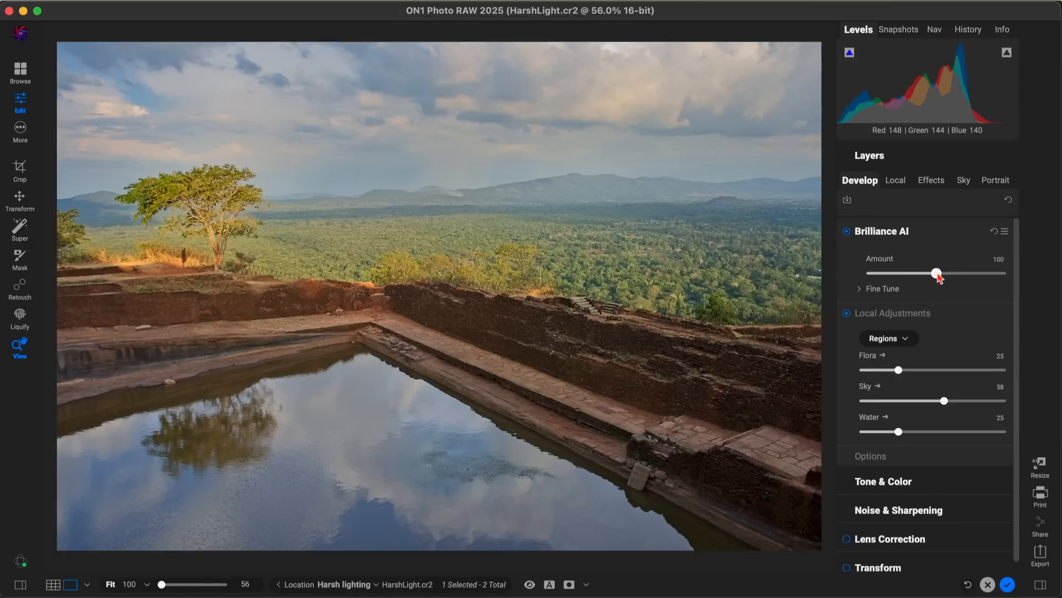
# Step: Set the Brilliance AI amount to 107 and compare the photo with and without the edit
pyautogui.moveTo(938, 274); pyautogui.dragTo(943, 274)
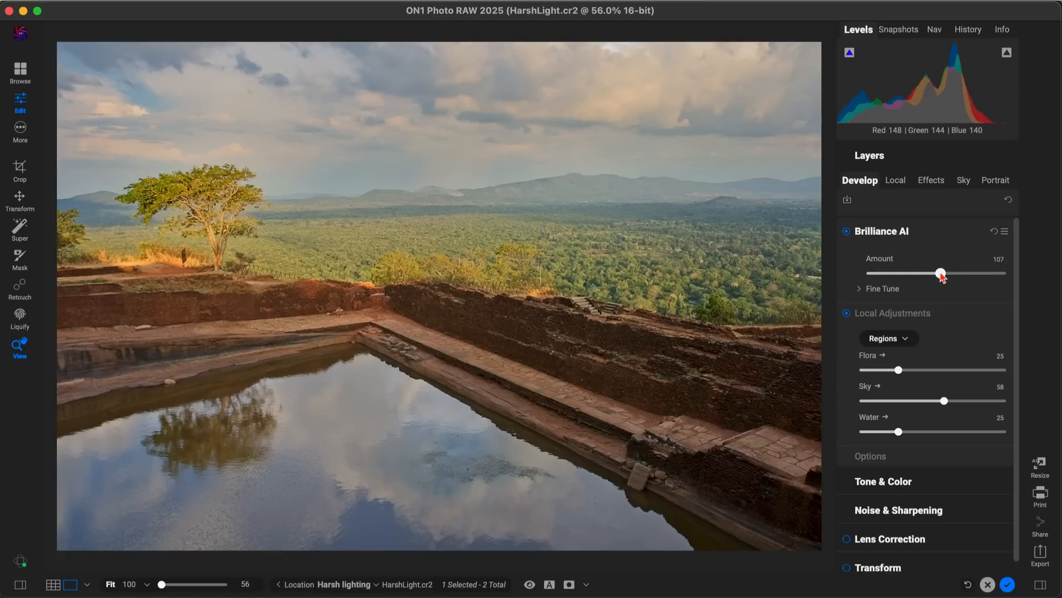
pyautogui.press('p')
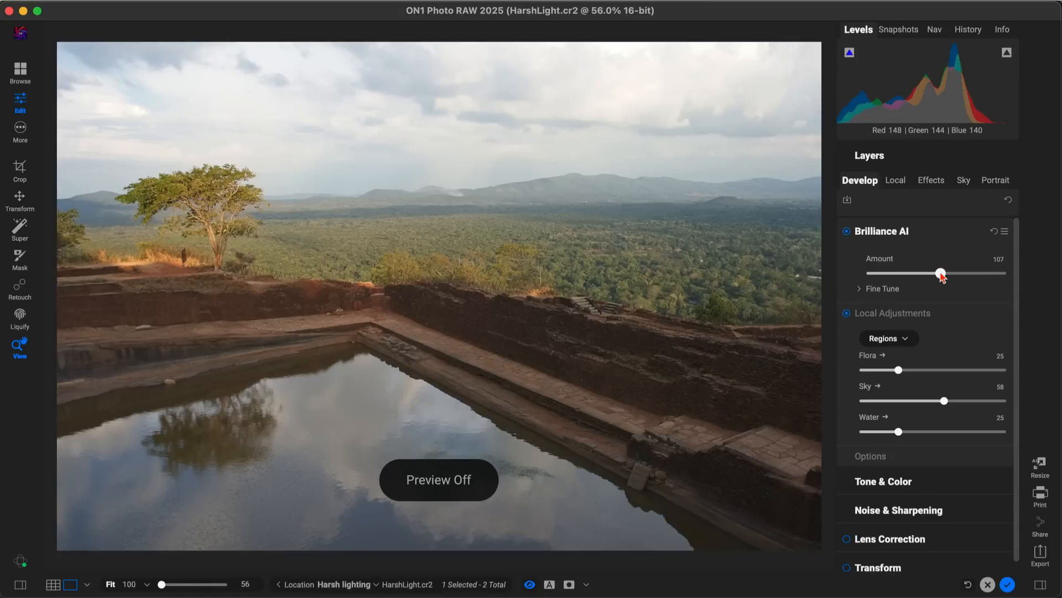
pyautogui.press('p')
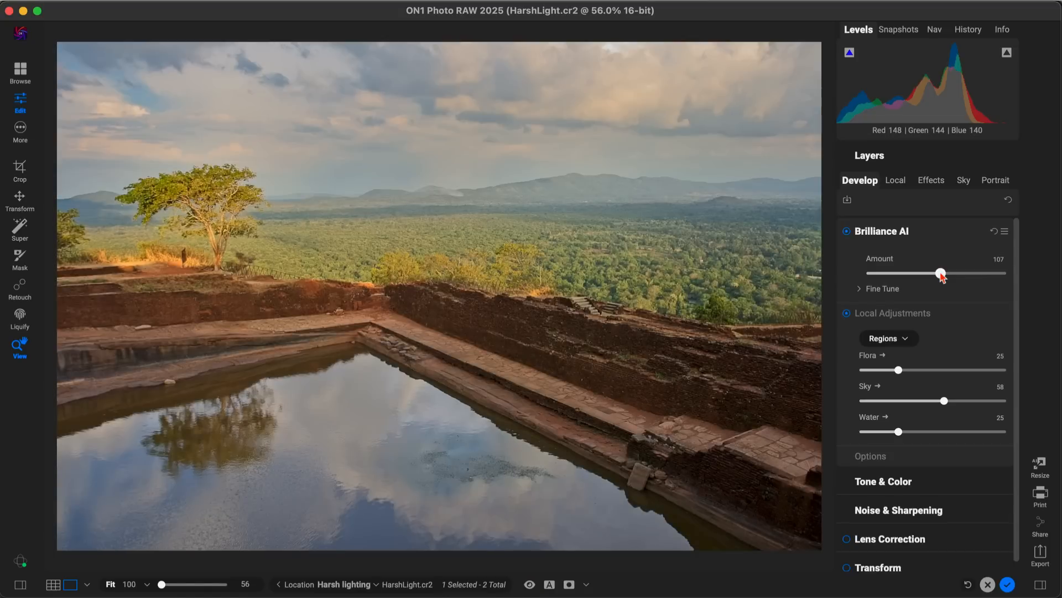
pyautogui.press('p')
pyautogui.press('p')
pyautogui.press('p')
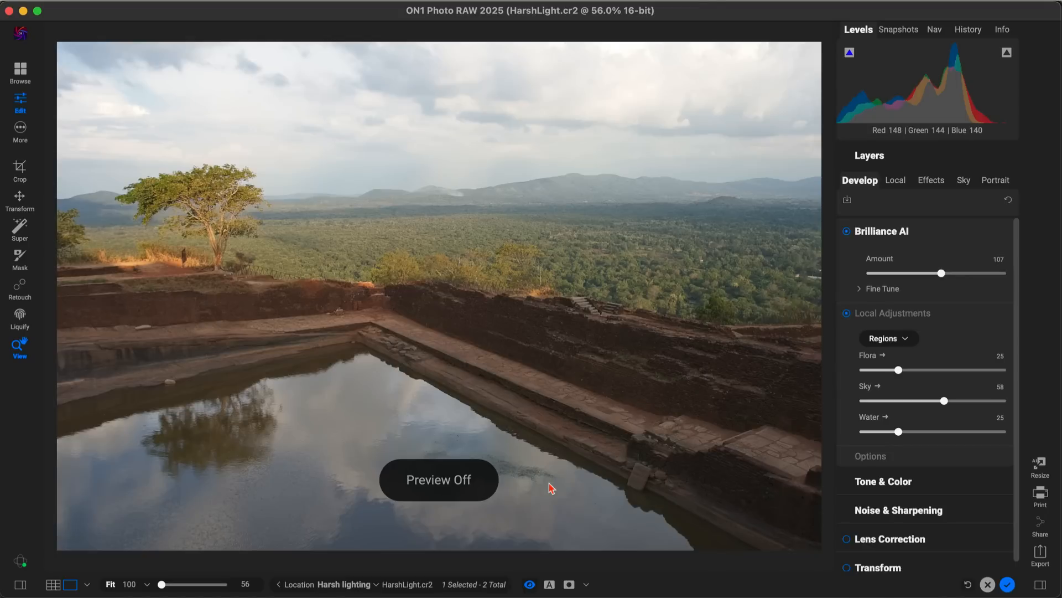
pyautogui.press('p')
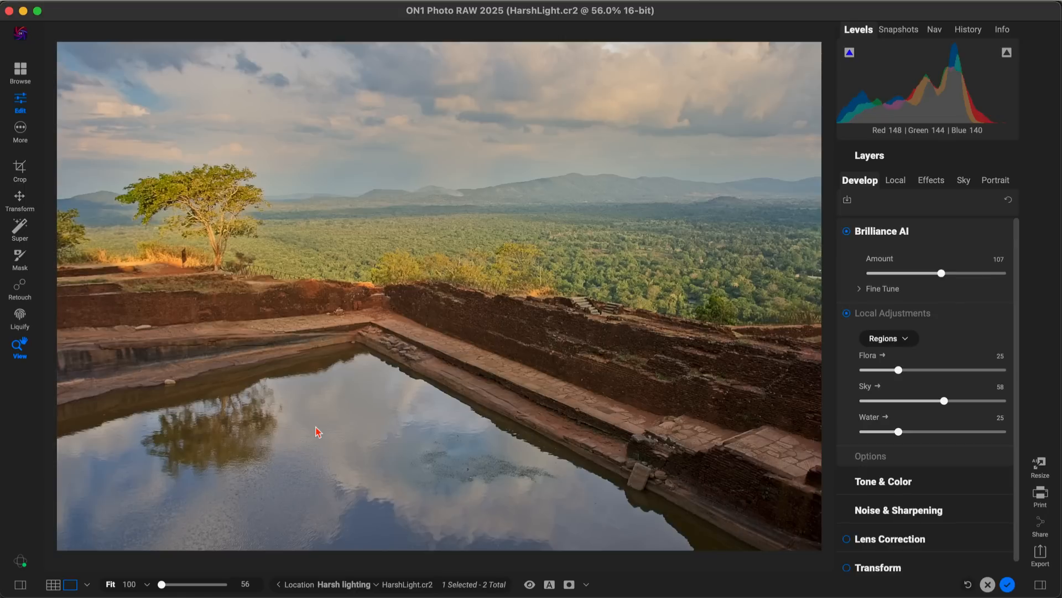
# Step: Use Super Select to pick the sky and the water, and apply the Glow filter's Darker style to both
pyautogui.click(20, 236)
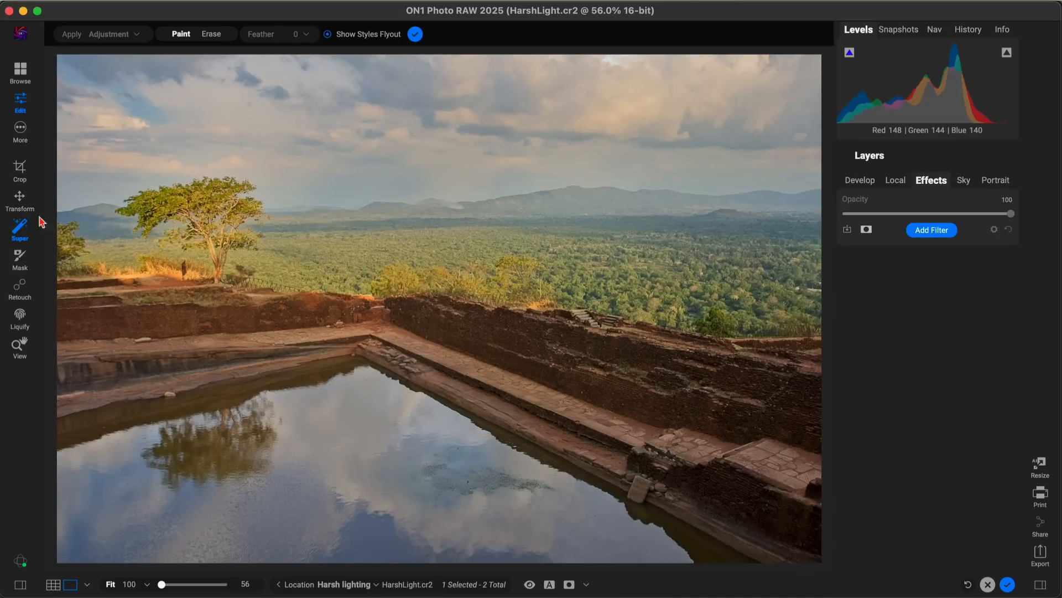
pyautogui.click(293, 124)
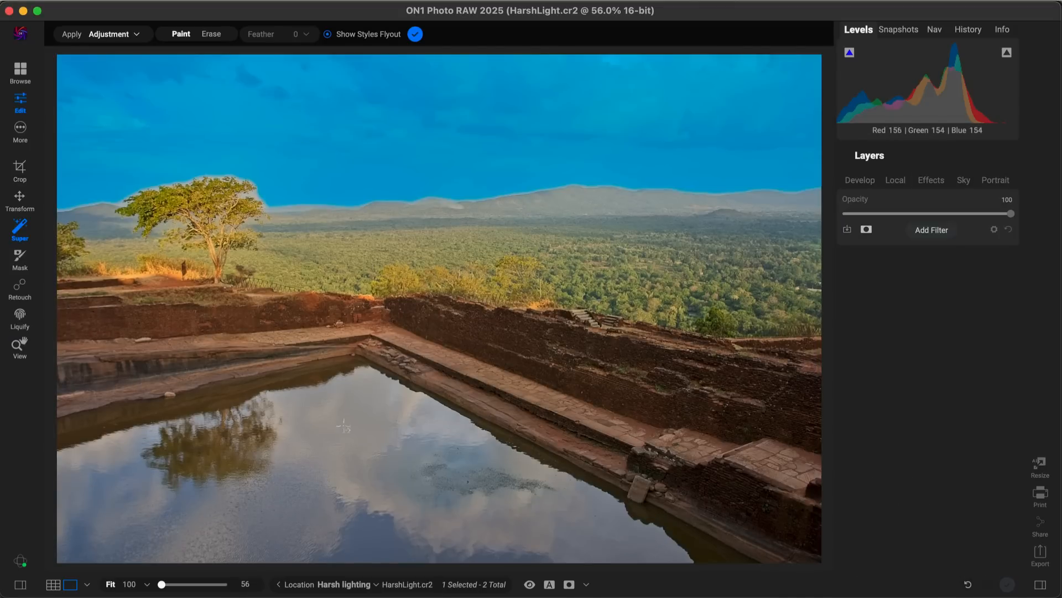
pyautogui.click(320, 467)
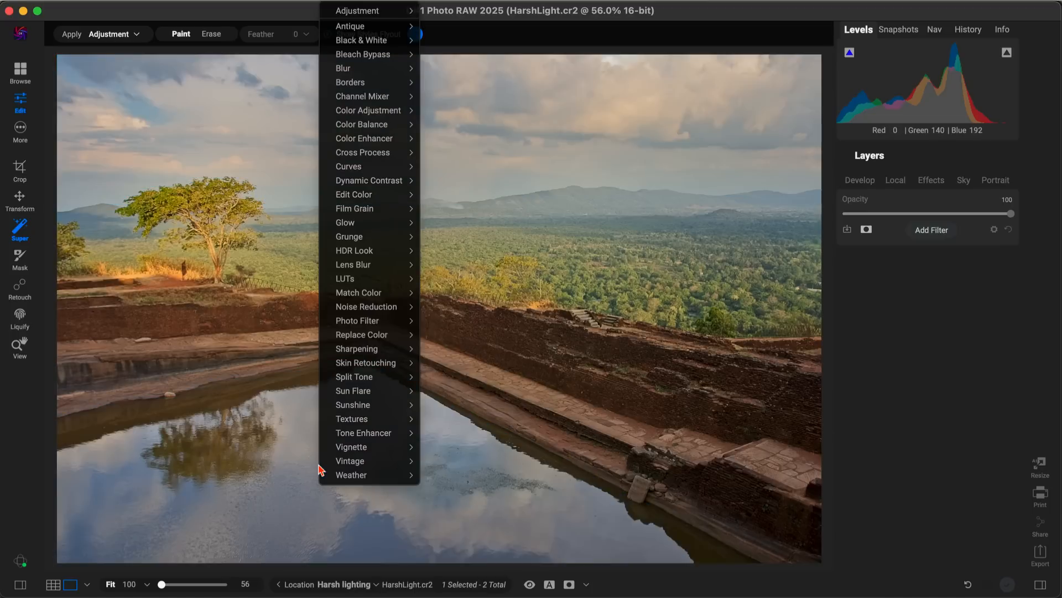
pyautogui.moveTo(342, 224)
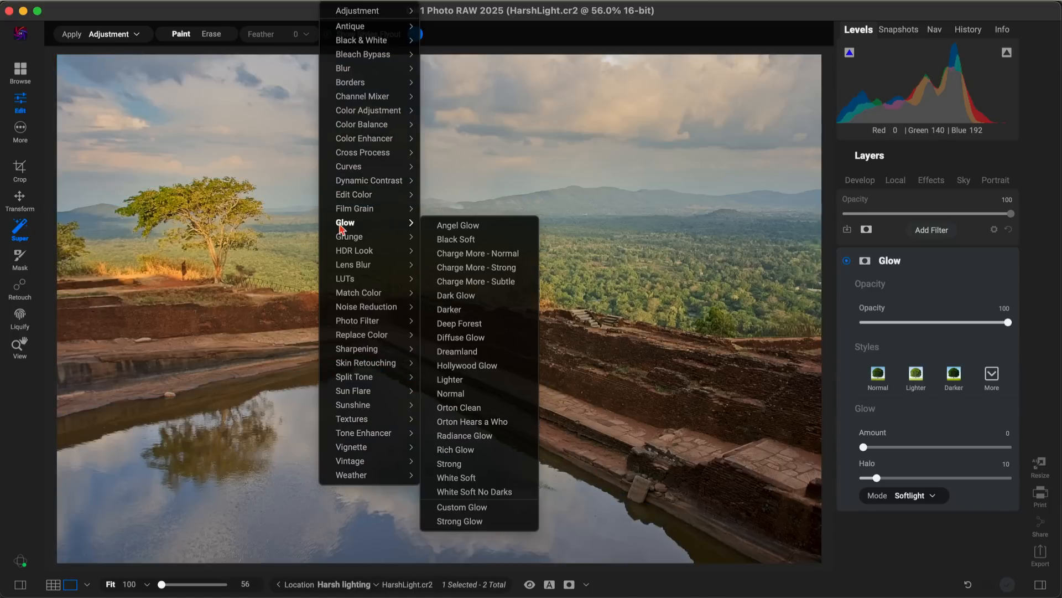
pyautogui.click(455, 309)
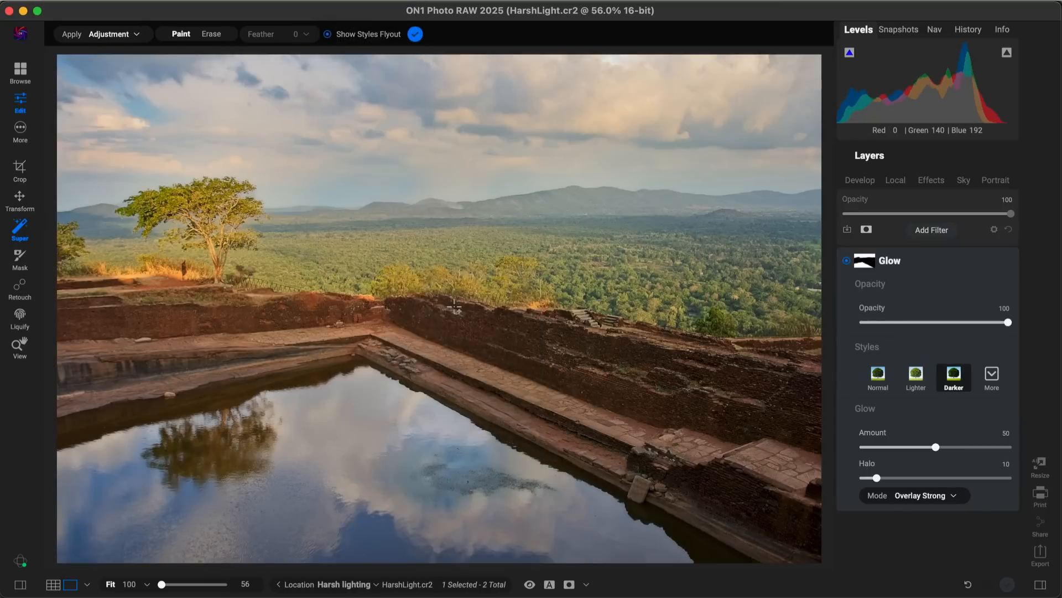
# Step: Compare the photo with and without the Glow filter and return to the View tool
pyautogui.click(847, 261)
pyautogui.click(847, 261)
pyautogui.click(846, 261)
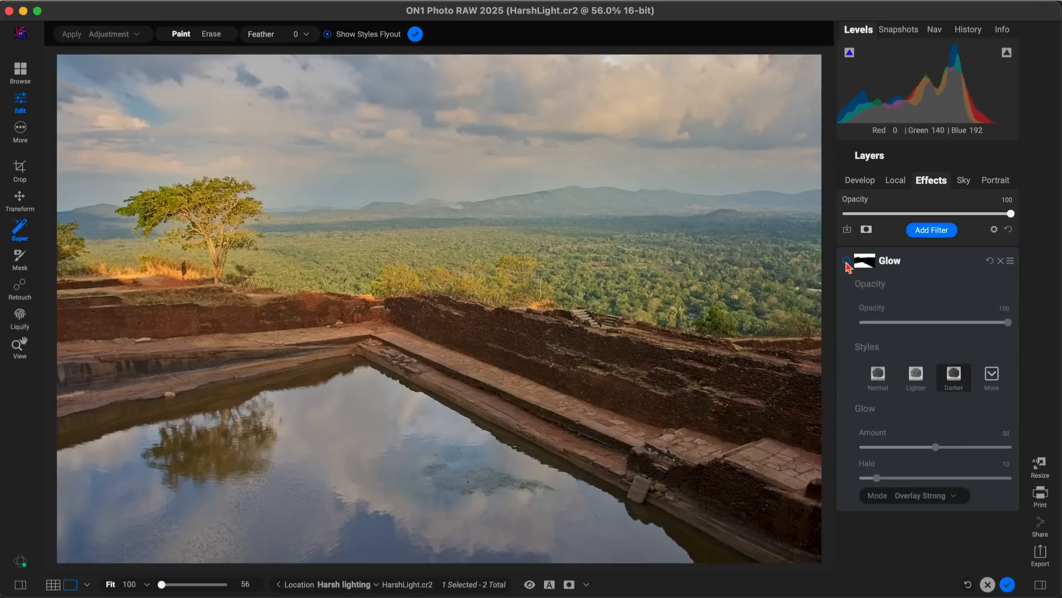
pyautogui.click(846, 261)
pyautogui.click(846, 261)
pyautogui.click(847, 261)
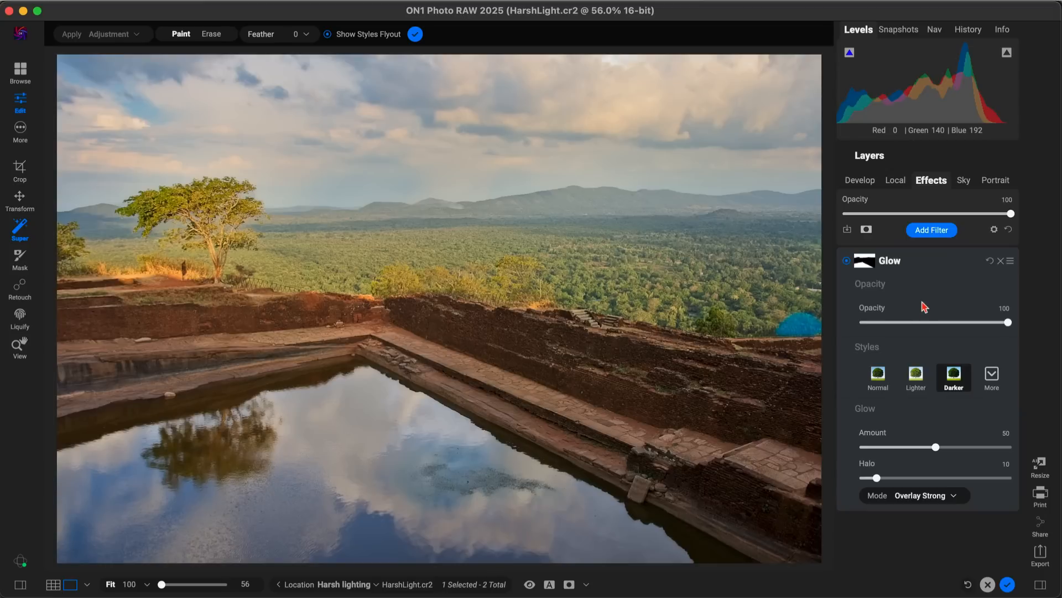
pyautogui.press('z')
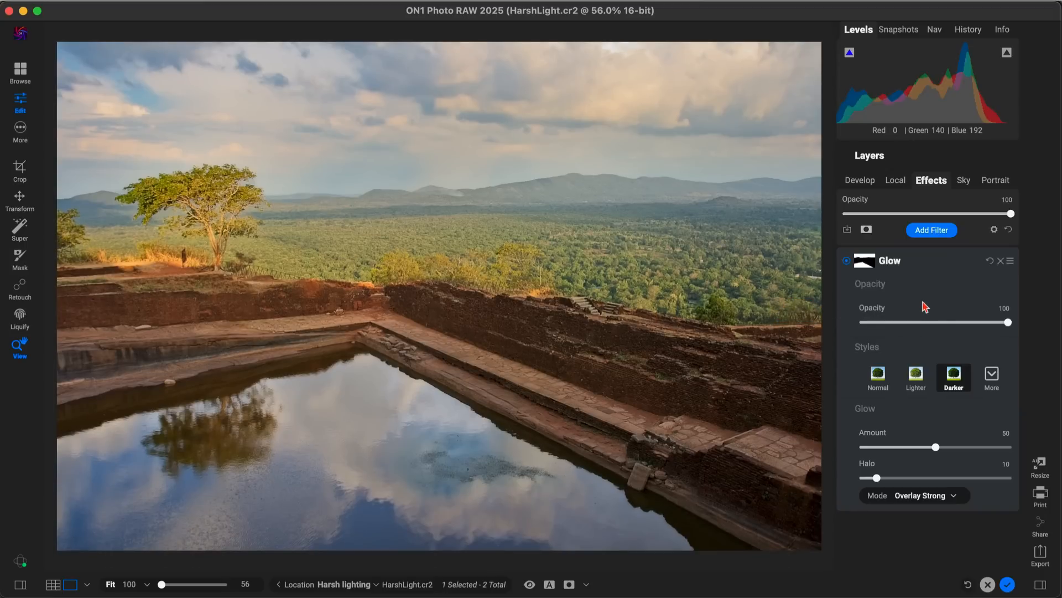
# Step: Copy the Glow filter's mask covering the sky and water
pyautogui.click(867, 265)
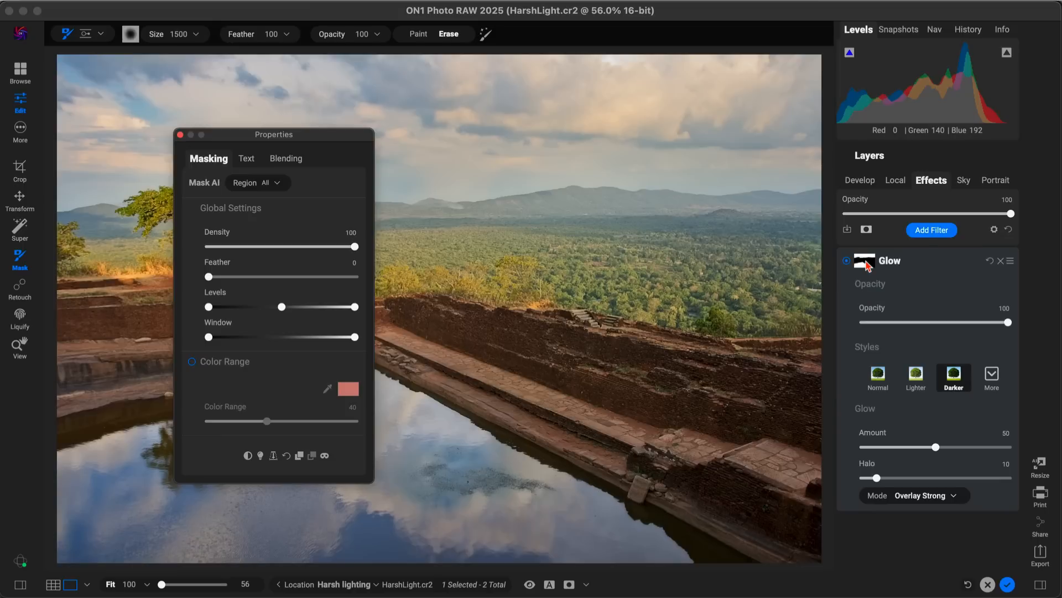
pyautogui.click(299, 455)
pyautogui.click(181, 135)
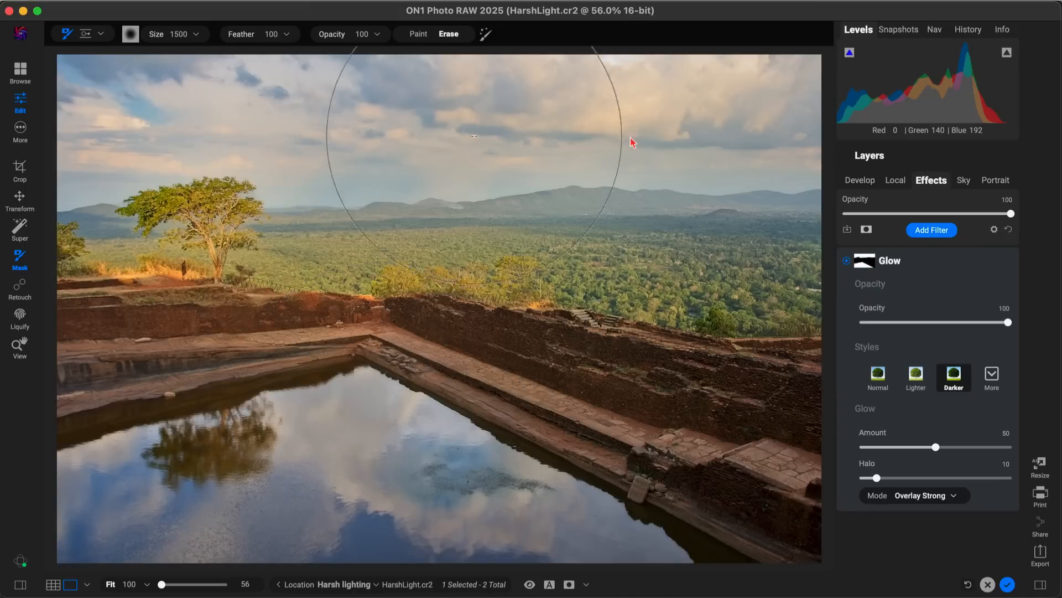
# Step: Add a Dynamic Contrast filter and paste the copied mask inverted so it affects only the land, checking the mask view
pyautogui.click(941, 231)
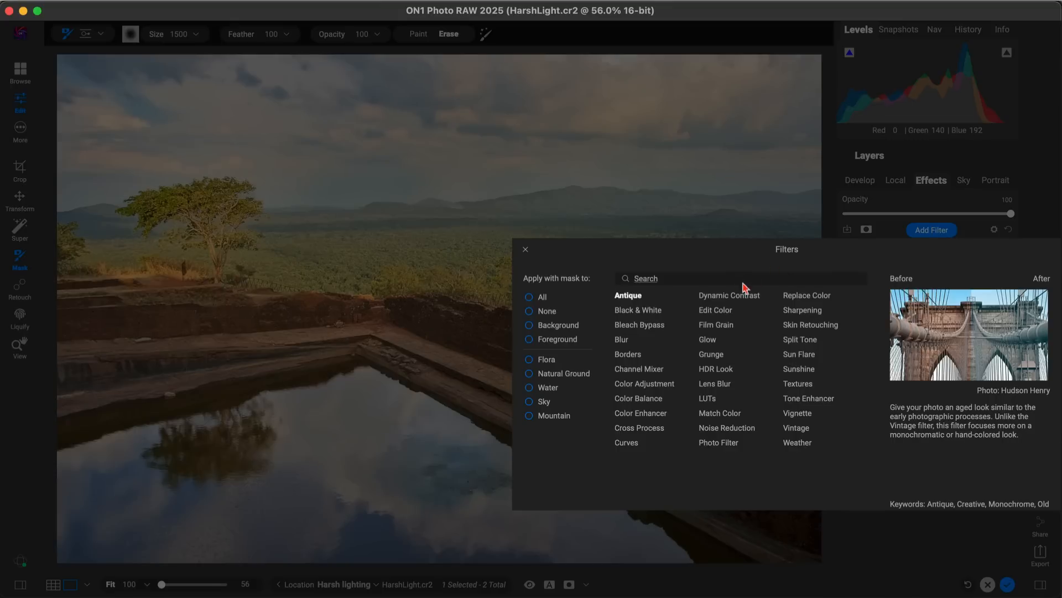
pyautogui.click(729, 295)
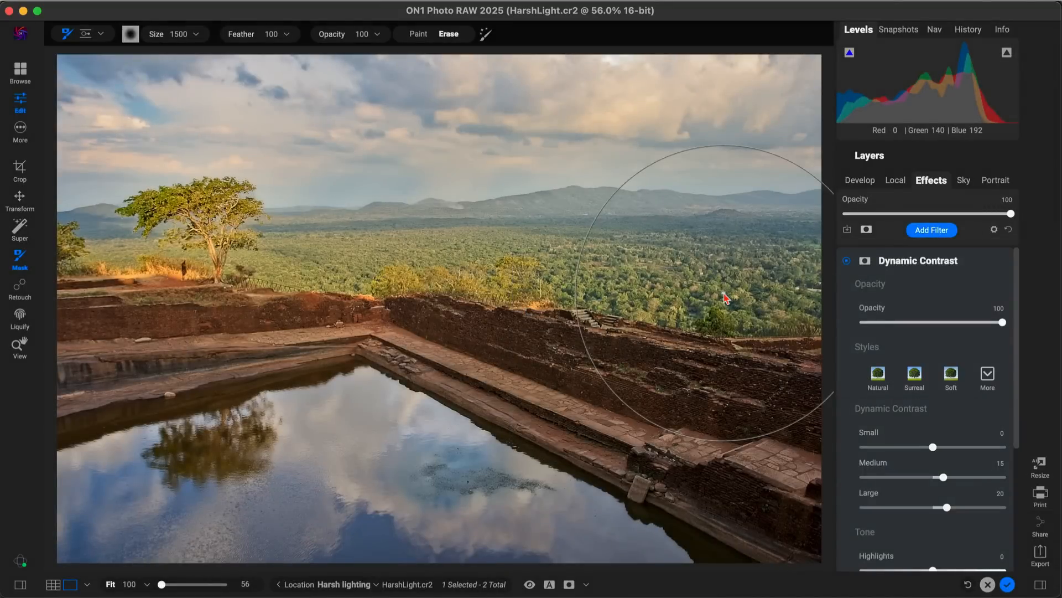
pyautogui.click(866, 262)
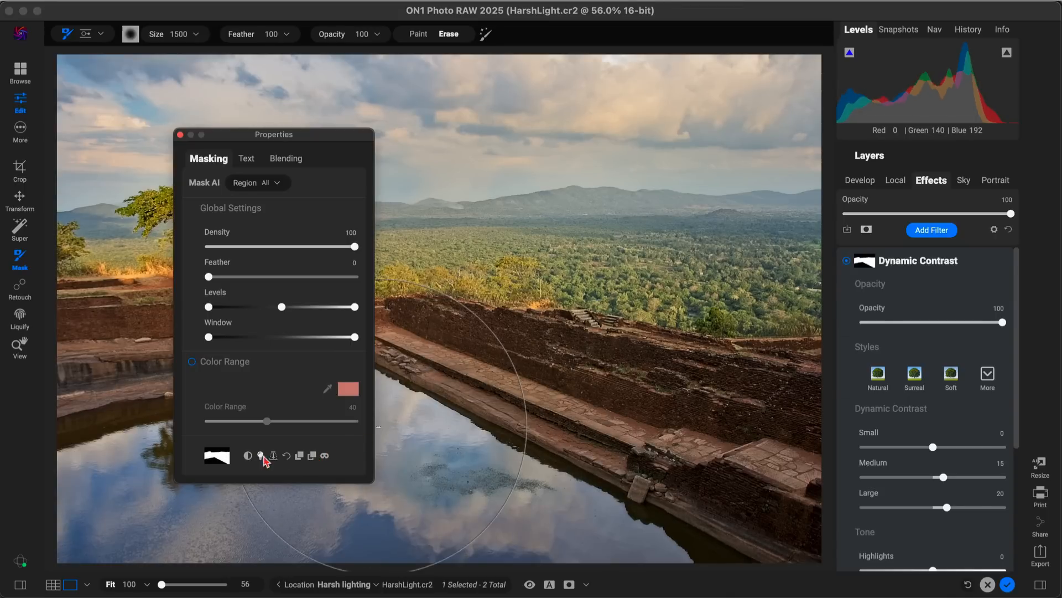
pyautogui.click(325, 455)
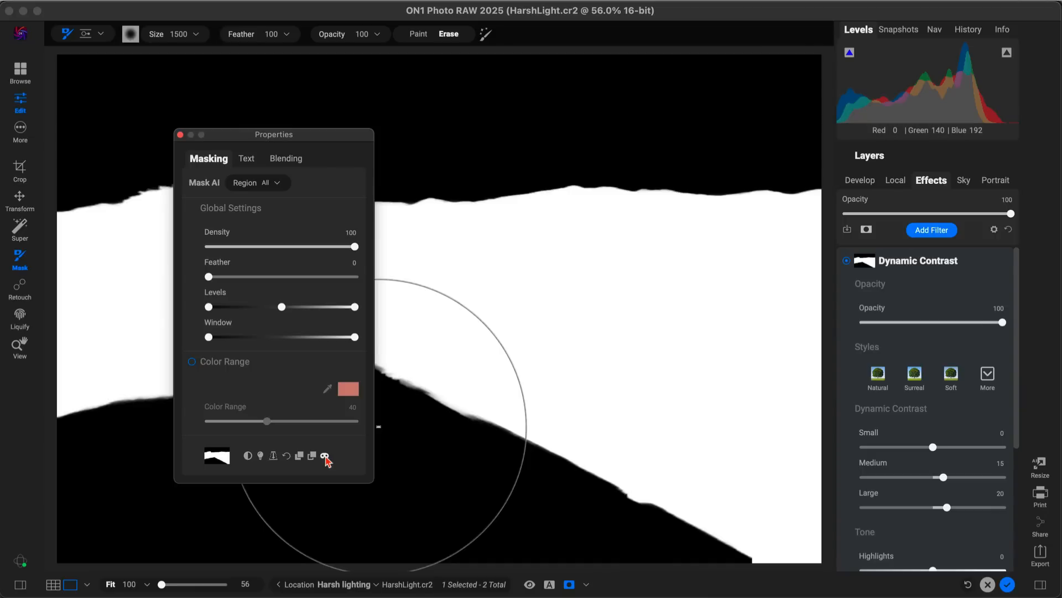
pyautogui.click(325, 456)
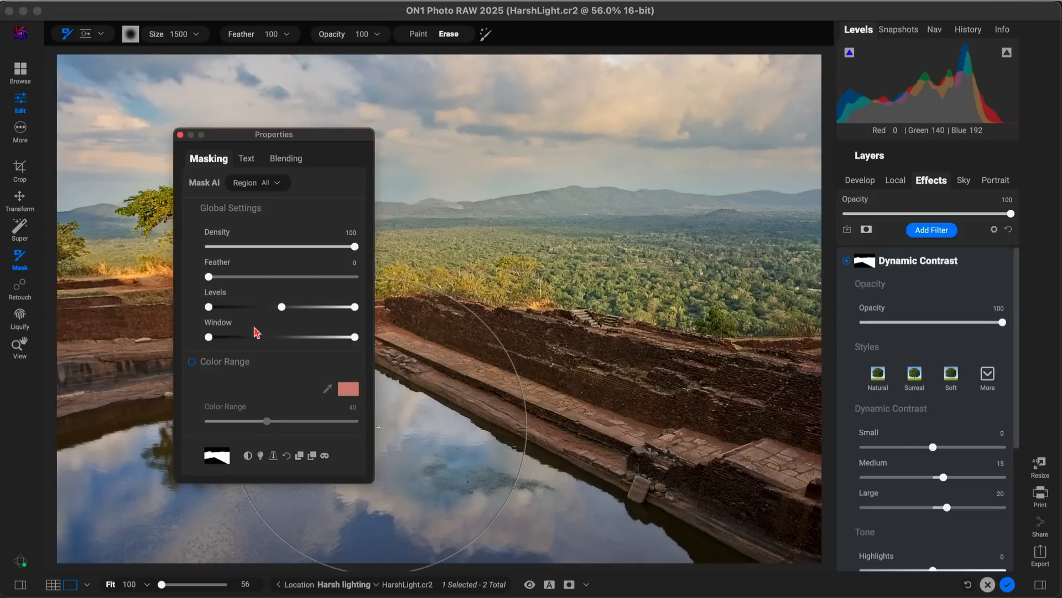
pyautogui.click(180, 134)
pyautogui.press('h')
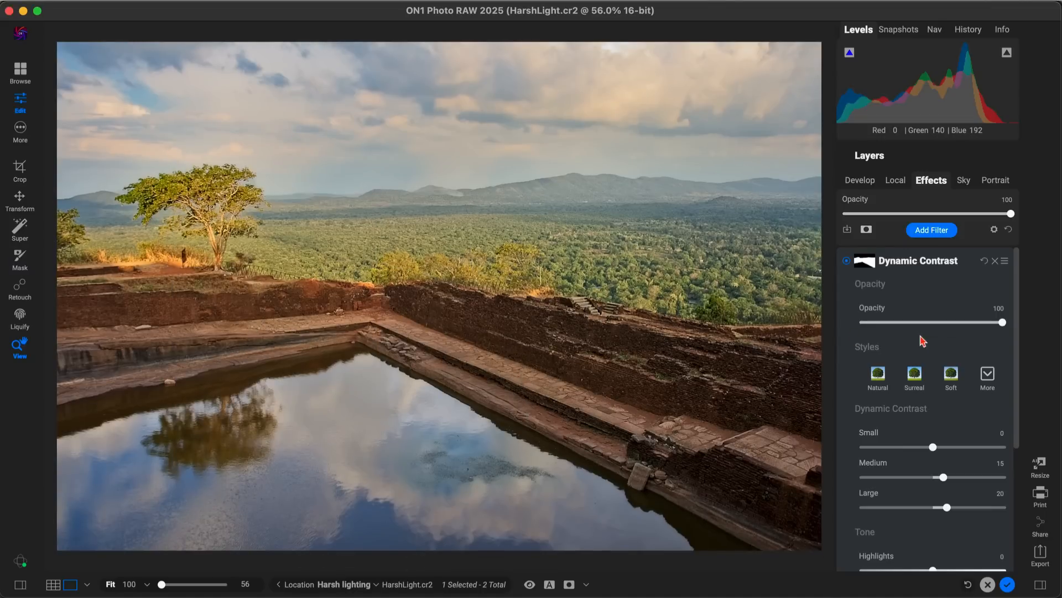
# Step: Set the Small contrast of the Dynamic Contrast filter to 23 and compare the photo with and without the effect
pyautogui.moveTo(934, 450)
pyautogui.mouseDown()
pyautogui.moveTo(959, 450)
pyautogui.moveTo(949, 450)
pyautogui.mouseUp()
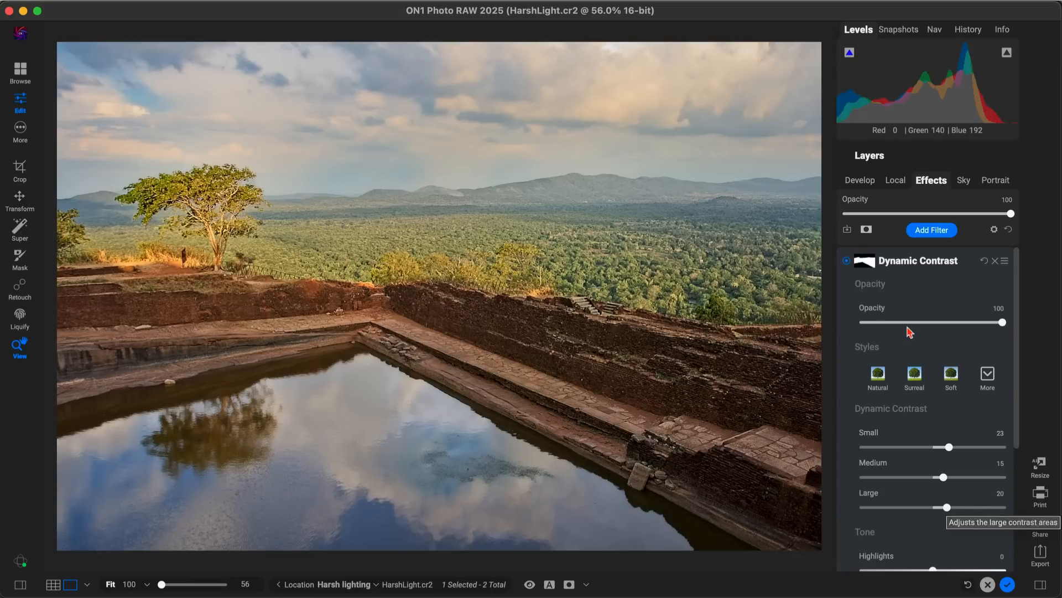
pyautogui.click(847, 260)
pyautogui.click(847, 261)
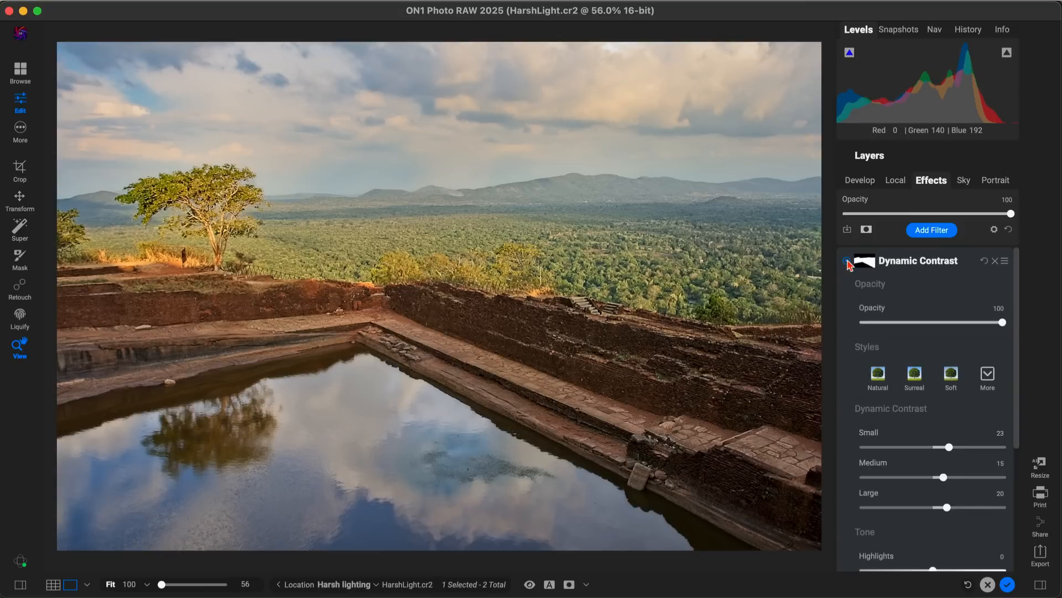
pyautogui.click(847, 260)
pyautogui.click(848, 261)
pyautogui.press('super+p')
pyautogui.press('super+p')
# Step: Add a Photo Filter with the Warm Polarizer style and compare the photo with and without it
pyautogui.click(935, 234)
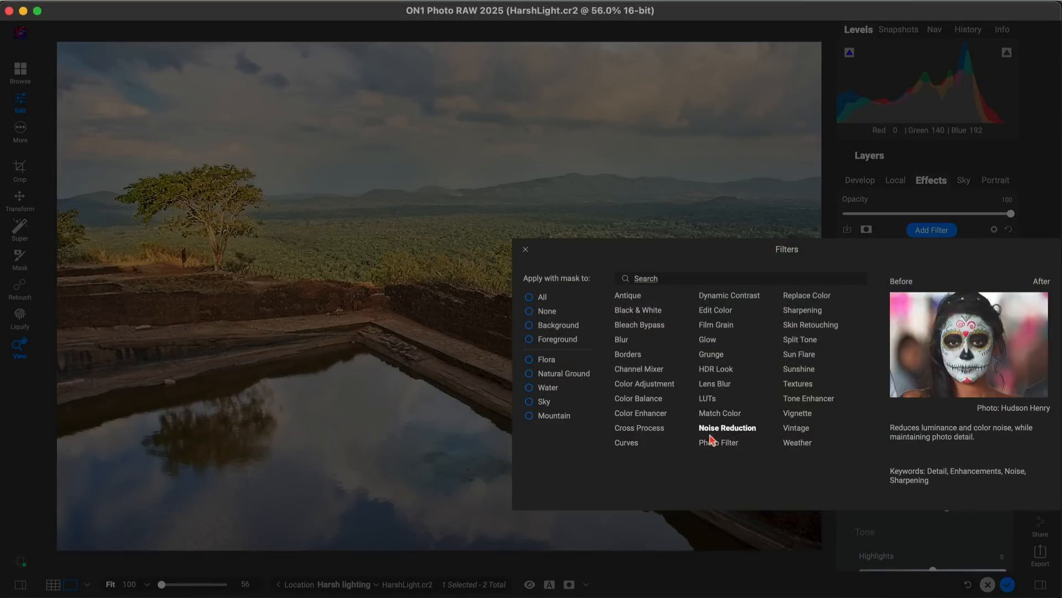
pyautogui.click(719, 443)
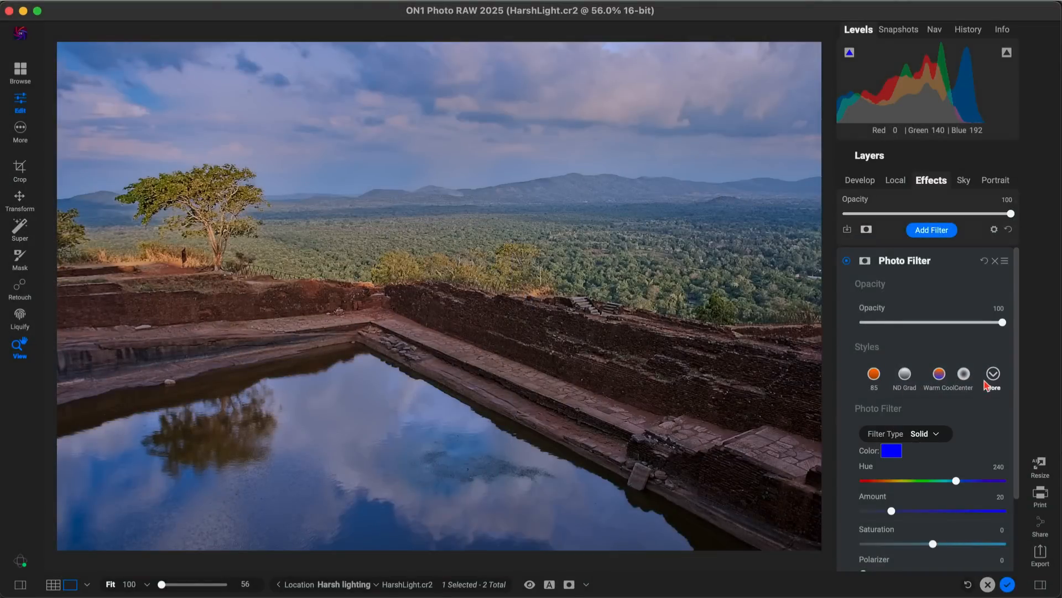
pyautogui.click(993, 376)
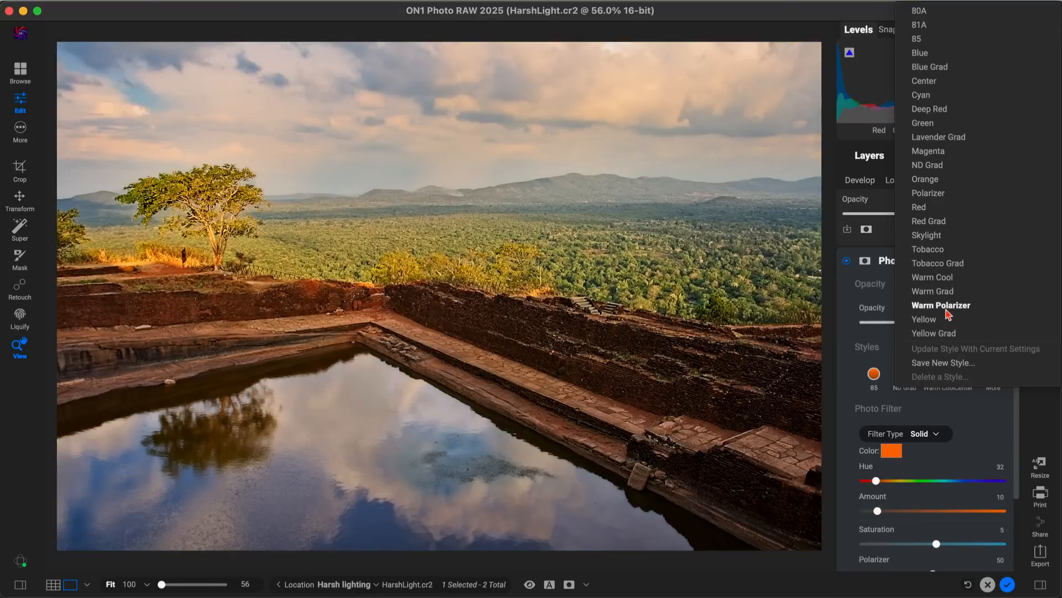
pyautogui.click(946, 310)
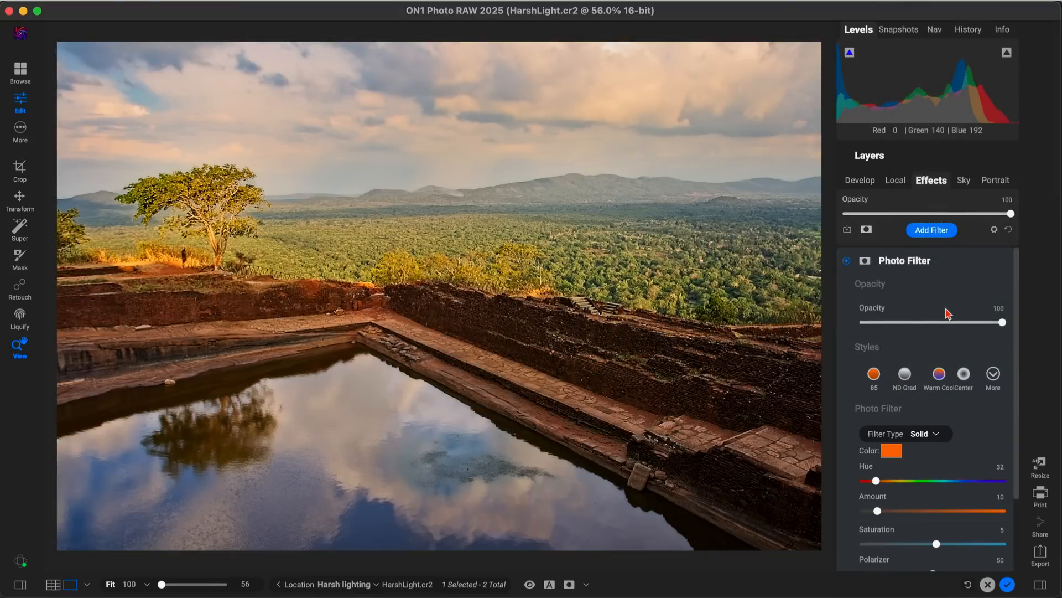
pyautogui.click(847, 261)
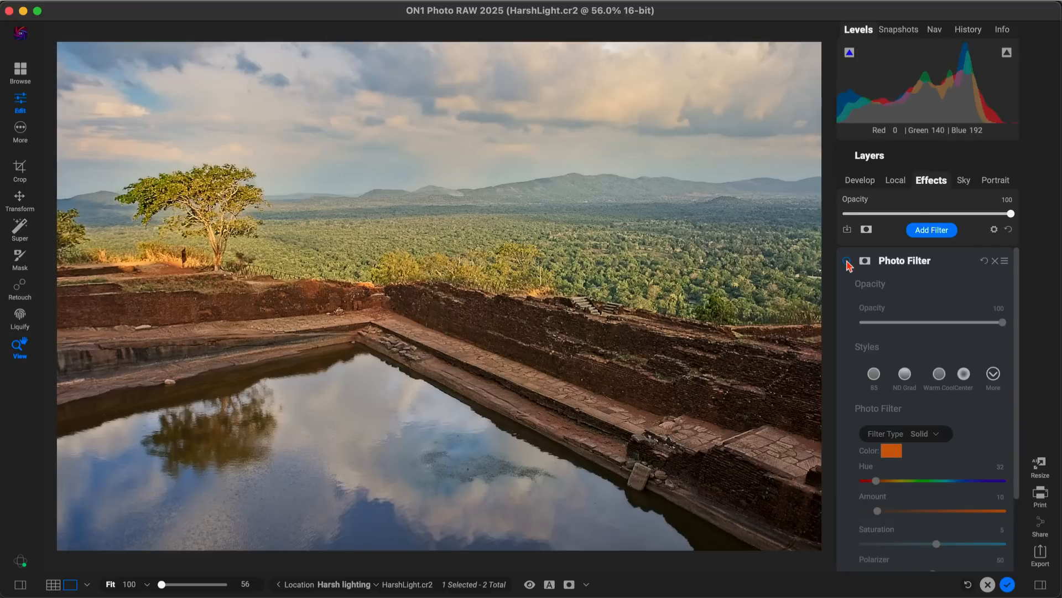
pyautogui.click(847, 261)
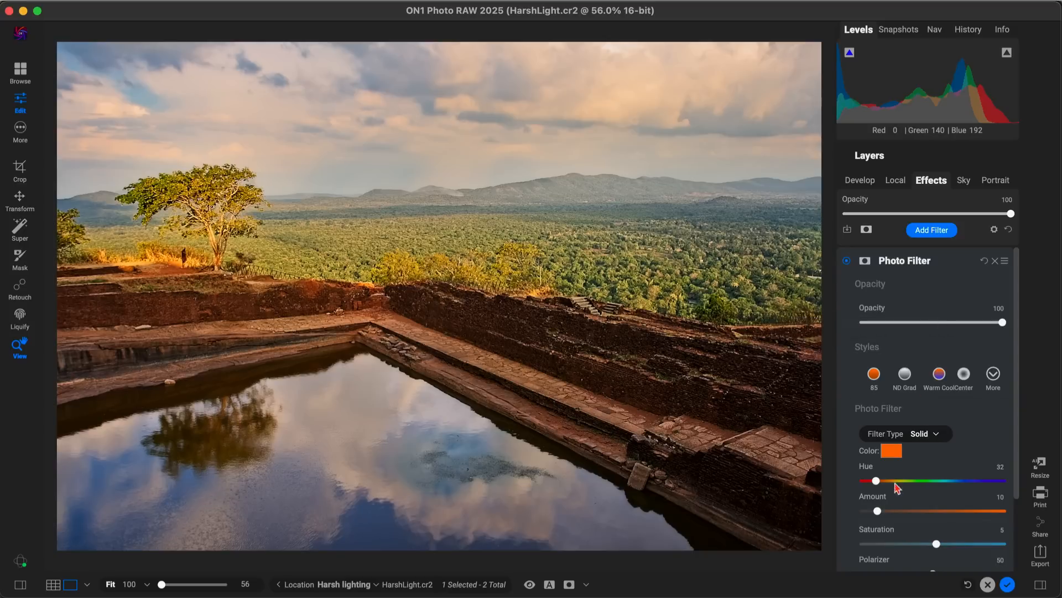
# Step: Set the Photo Filter's Amount to 5 and its Polarizer to 60
pyautogui.moveTo(880, 514); pyautogui.dragTo(873, 514)
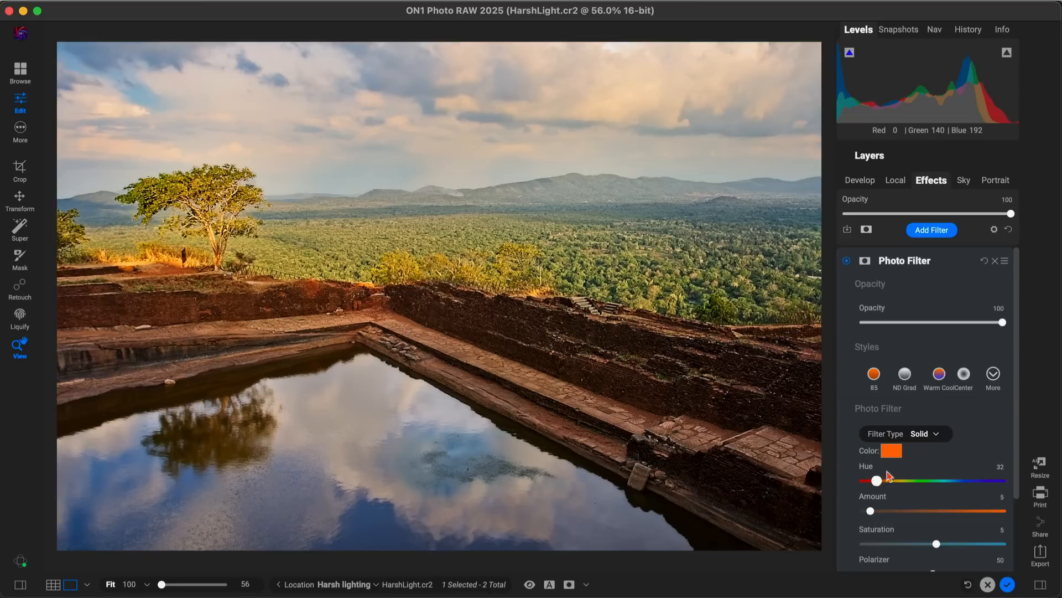
pyautogui.scroll(-3, 968, 416)
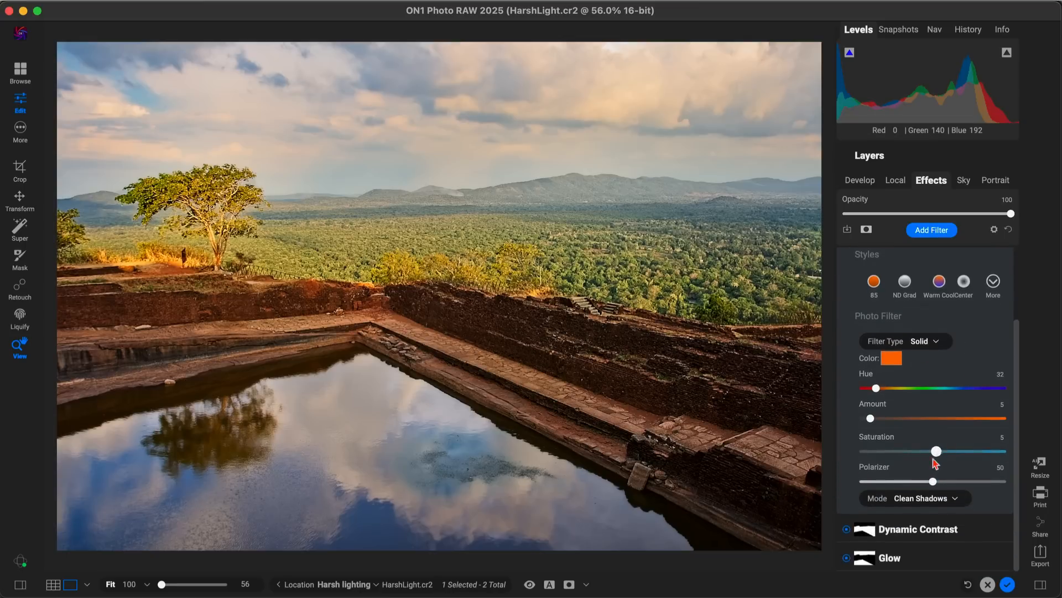
pyautogui.moveTo(933, 482); pyautogui.dragTo(947, 485)
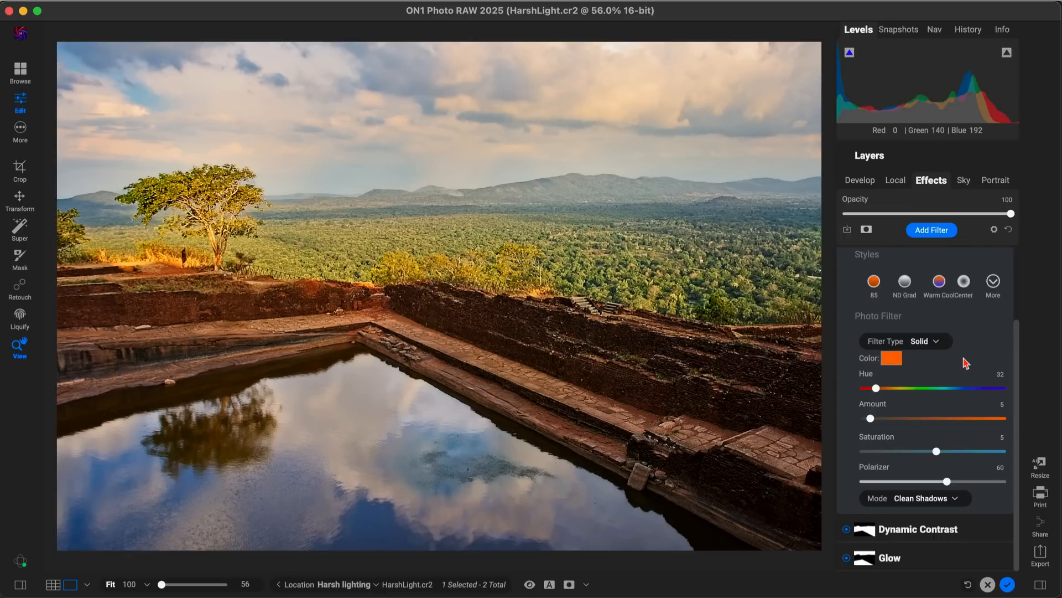
# Step: Compare the fully edited photo with the unedited original twice, ending on the edited version
pyautogui.press('super+p')
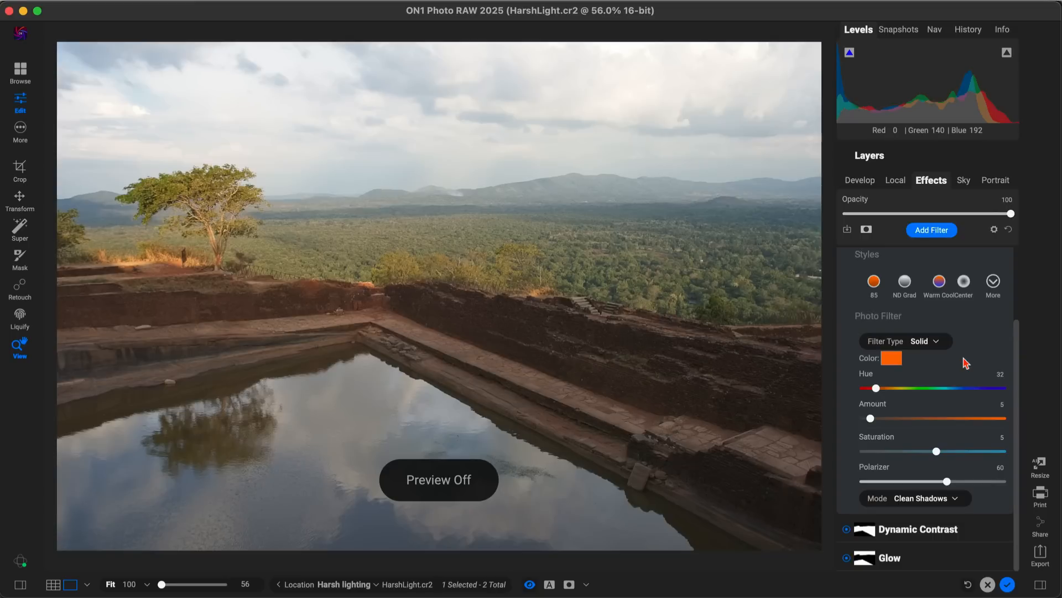
pyautogui.press('super+p')
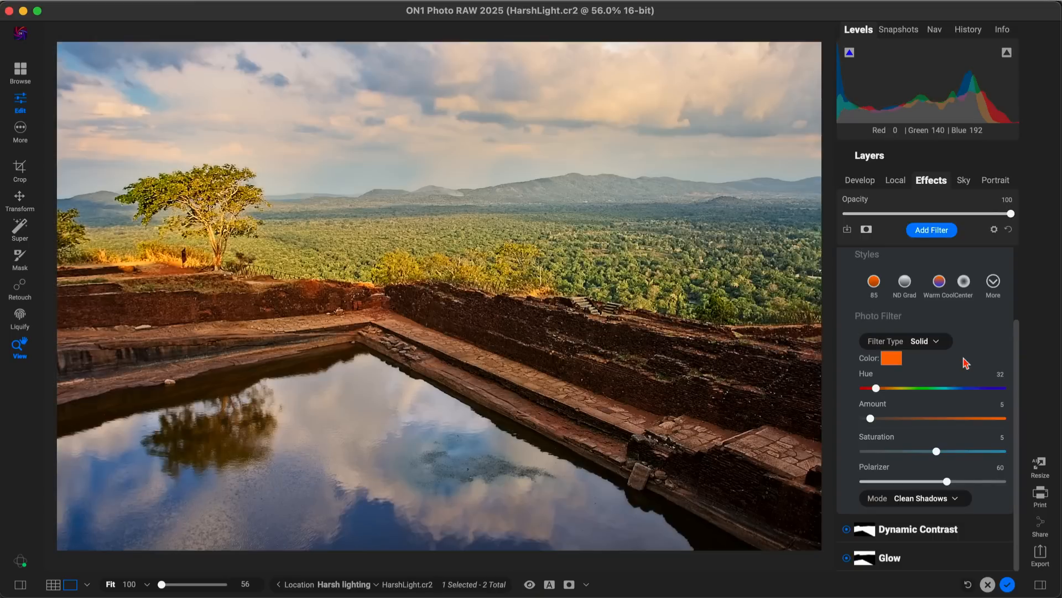
pyautogui.press('super+p')
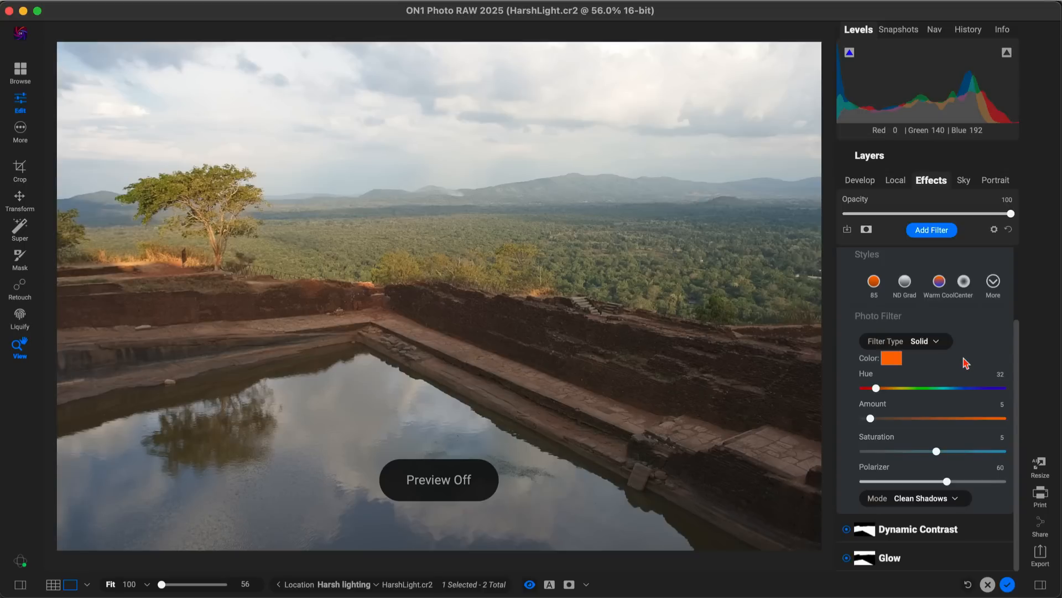
pyautogui.press('super+p')
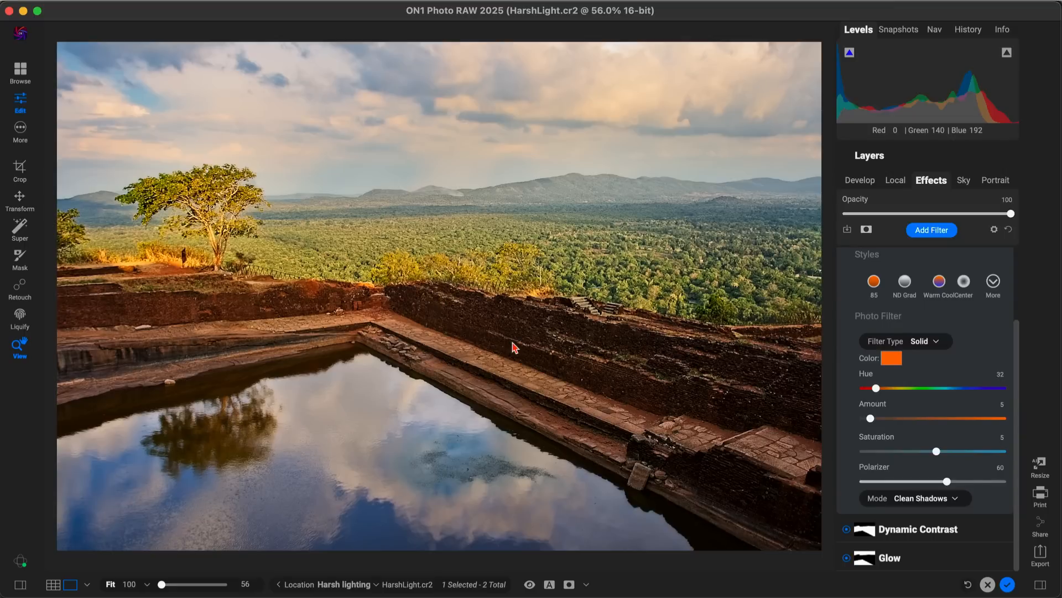
# Step: Add a Vignette filter with the Big Softy style and set its opacity to 50
pyautogui.click(939, 235)
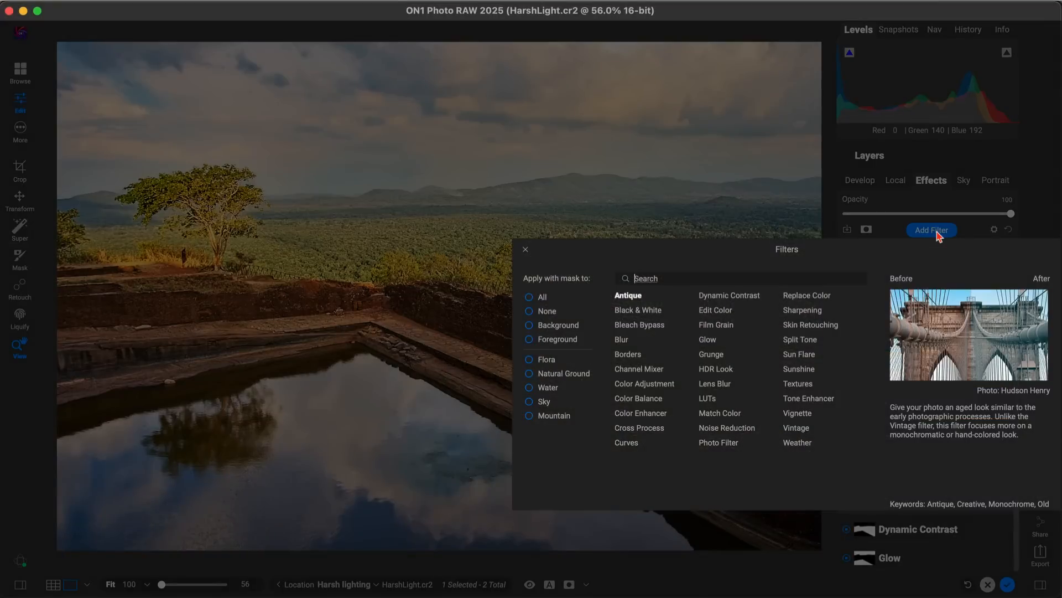
pyautogui.click(797, 413)
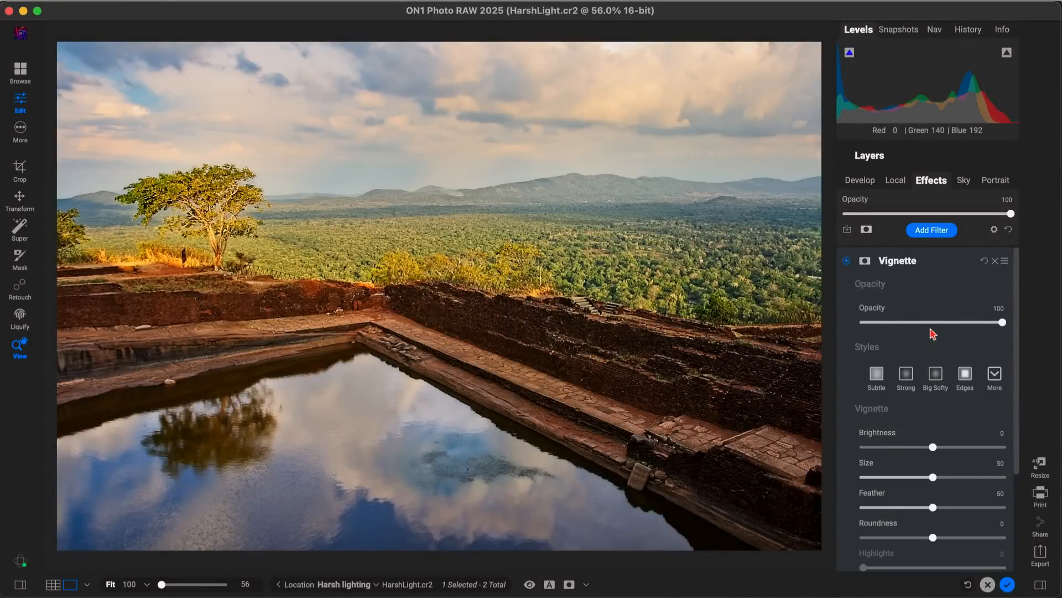
pyautogui.click(935, 380)
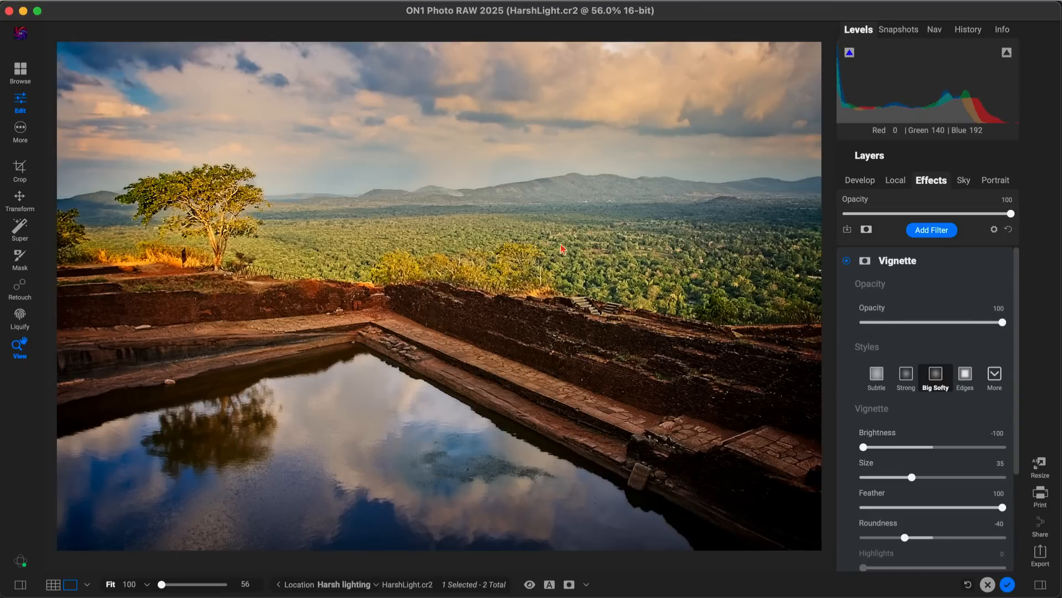
pyautogui.moveTo(1001, 323); pyautogui.dragTo(935, 334)
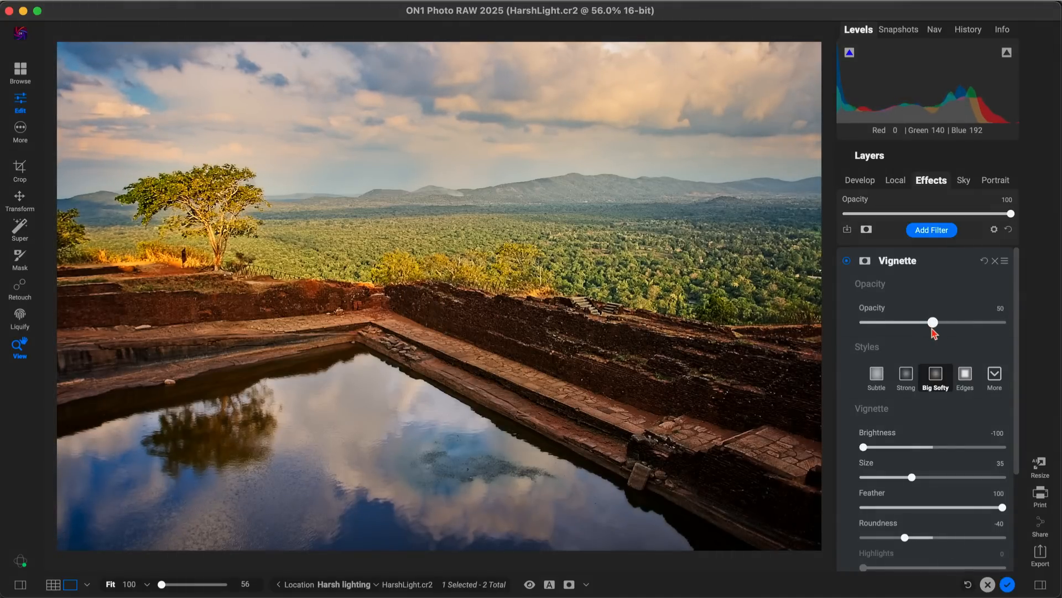
# Step: Compare the photo with and without the vignette, and compare the finished edit with the unedited original
pyautogui.click(847, 262)
pyautogui.click(847, 262)
pyautogui.press('super+p')
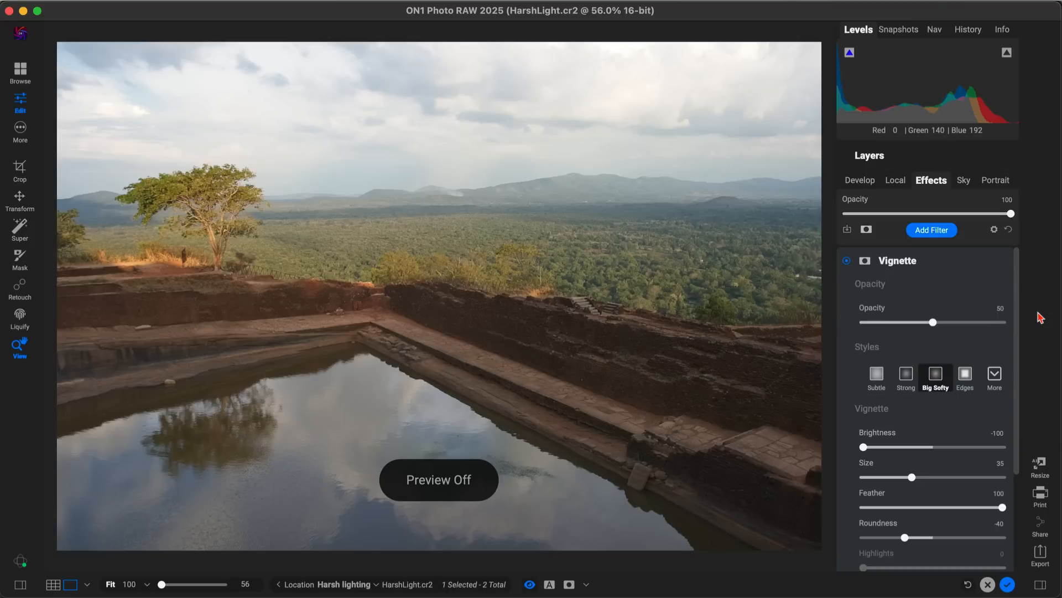
pyautogui.press('super+p')
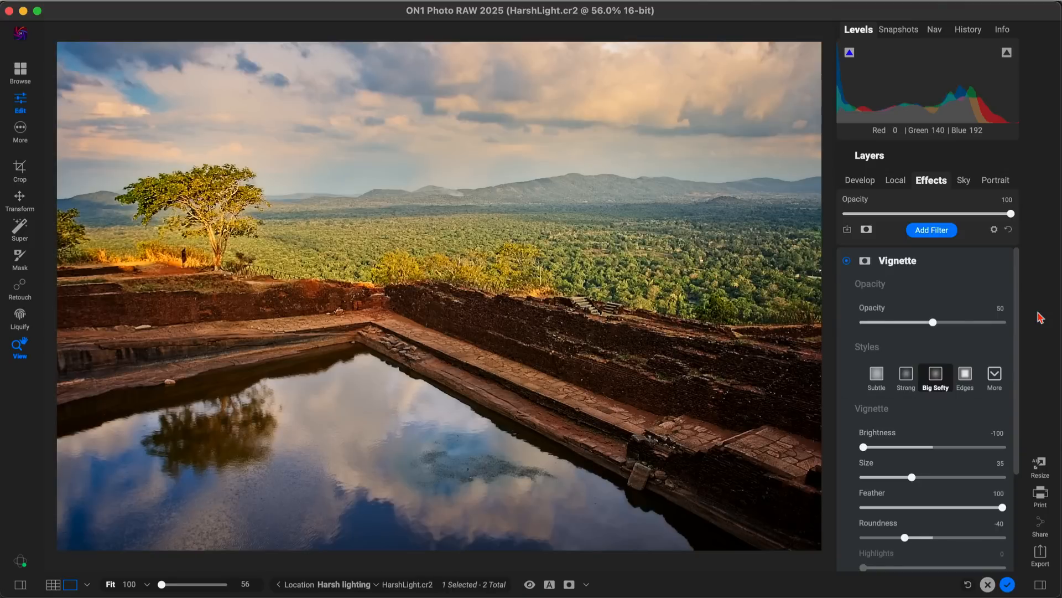